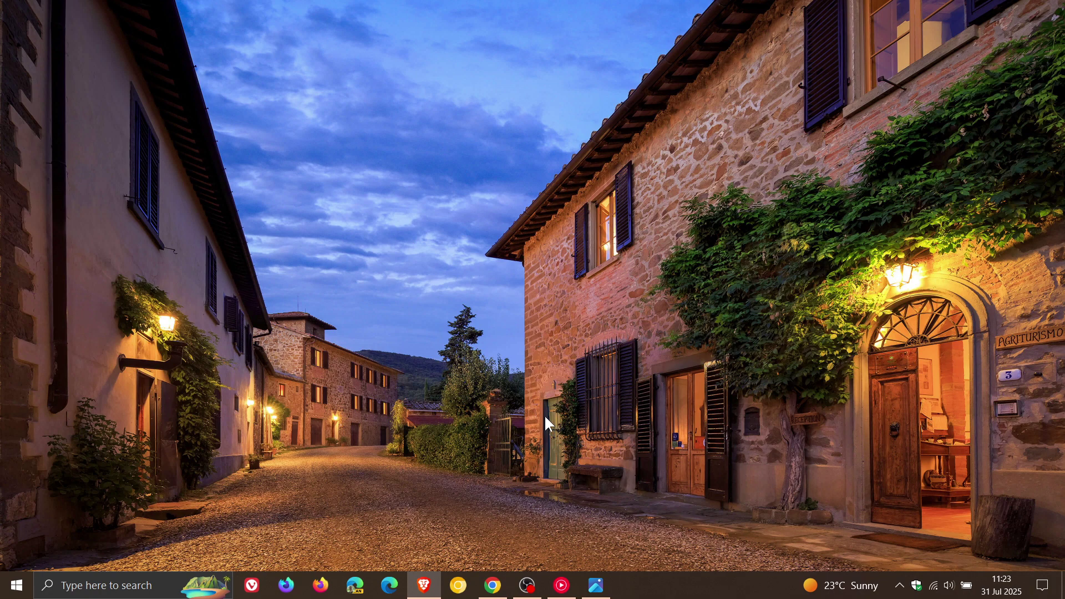
Step: Restore Chrome to the Flyoobe 0.35 release page and scroll through the announcement
{"action": "left_click", "coordinate": [494, 587]}
{"action": "scroll", "coordinate": [702, 394], "scroll_direction": "up", "scroll_amount": 3}
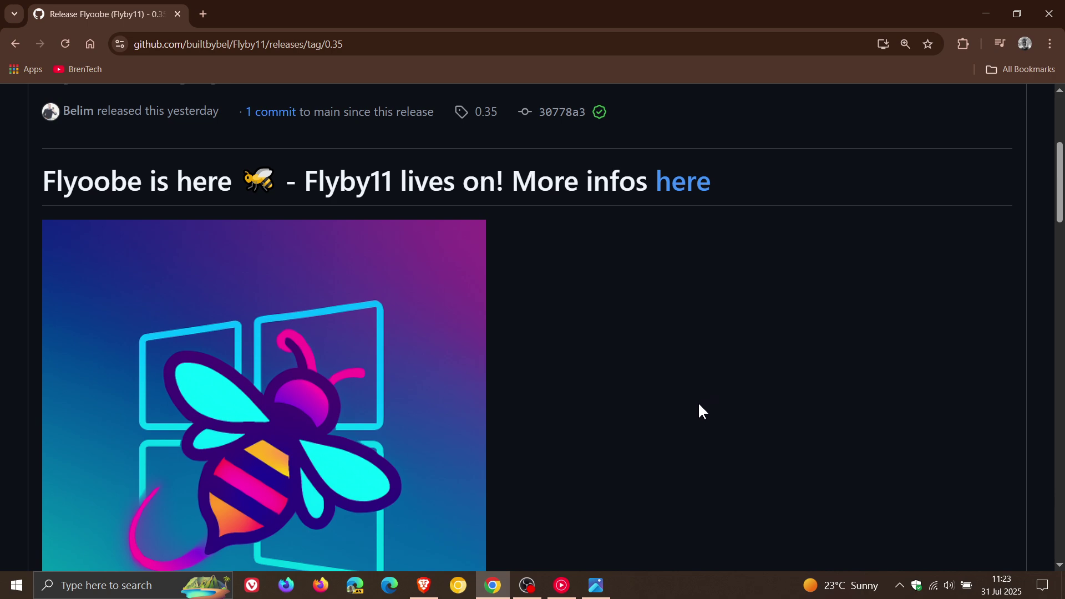
{"action": "scroll", "coordinate": [605, 299], "scroll_direction": "down", "scroll_amount": 1}
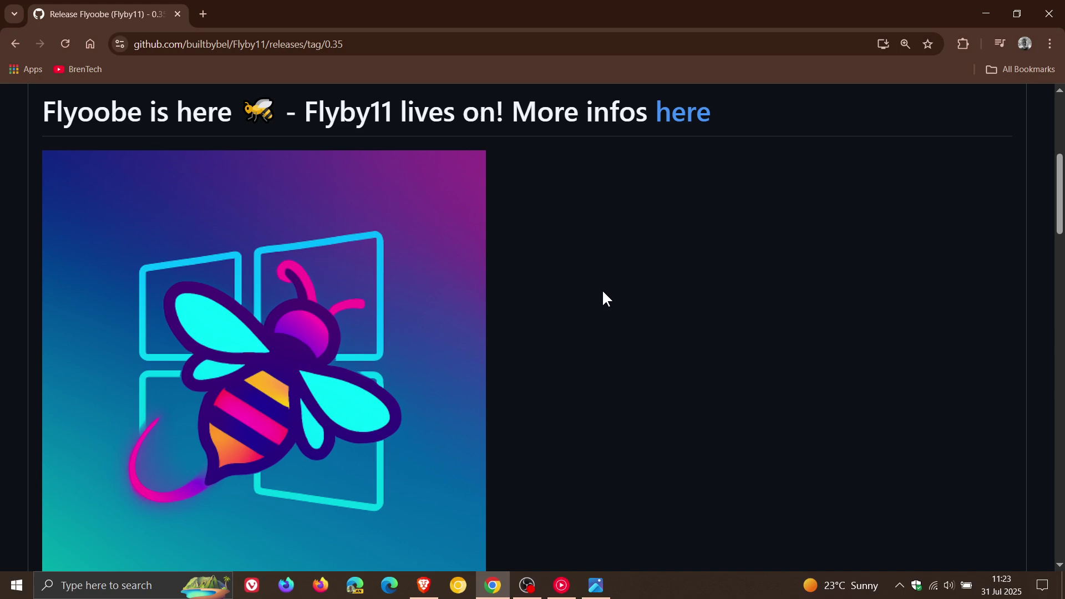
{"action": "scroll", "coordinate": [638, 274], "scroll_direction": "down", "scroll_amount": 2}
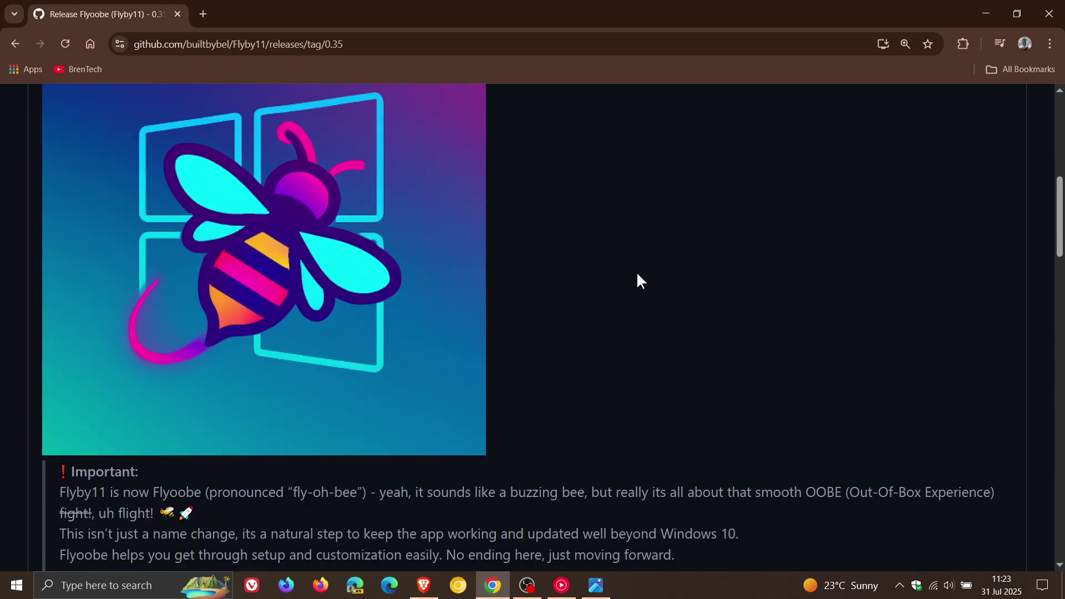
{"action": "scroll", "coordinate": [605, 266], "scroll_direction": "down", "scroll_amount": 2}
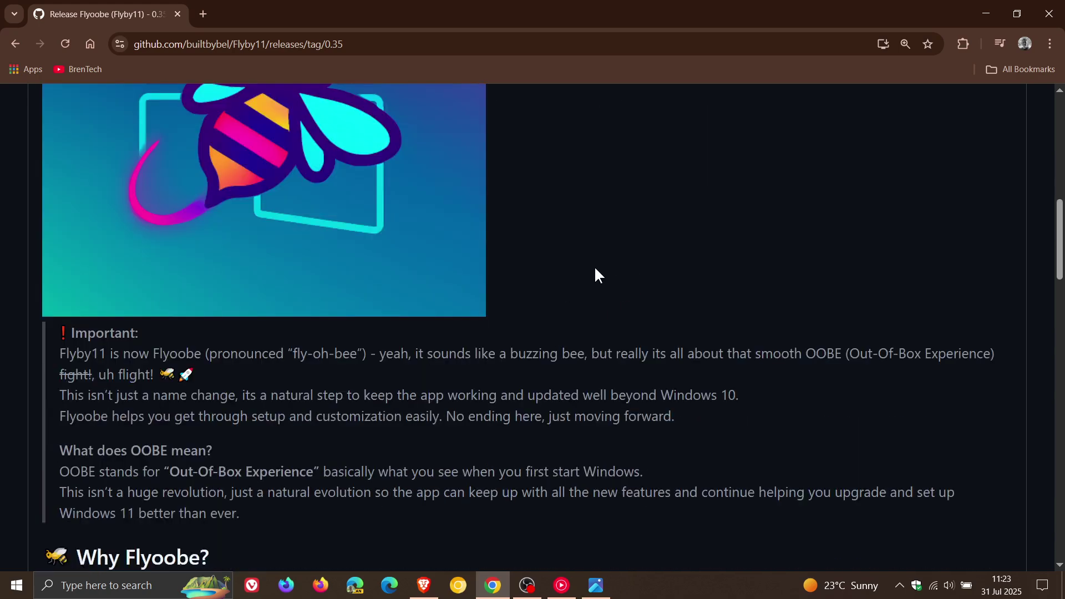
Step: Highlight the Important note lines: Flyby11 is now Flyoobe, and the smooth OOBE phrase
{"action": "left_click_drag", "start_coordinate": [59, 354], "coordinate": [367, 358]}
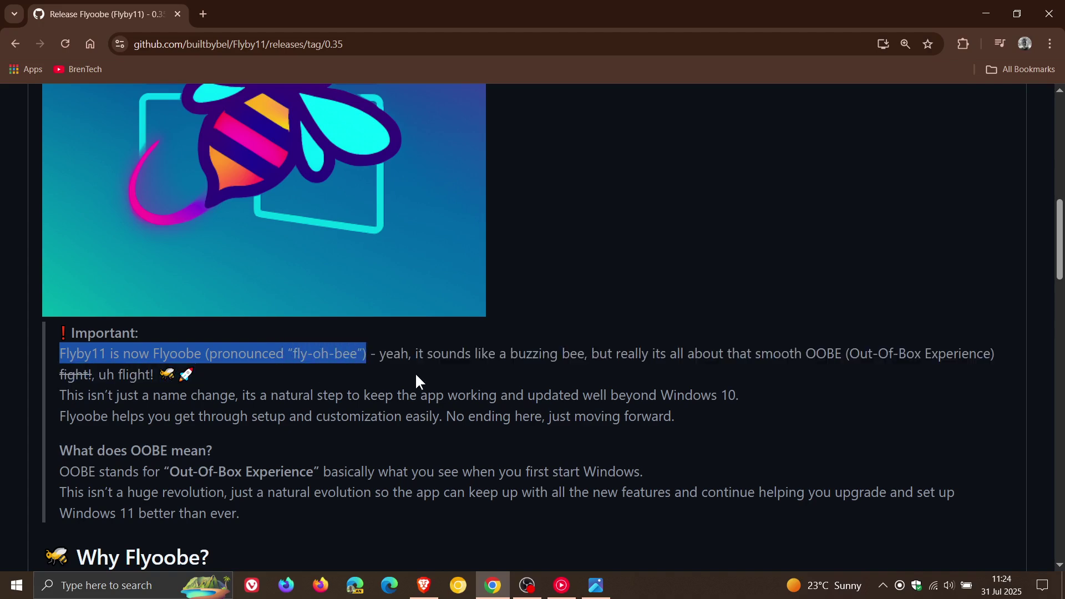
{"action": "left_click", "coordinate": [429, 379]}
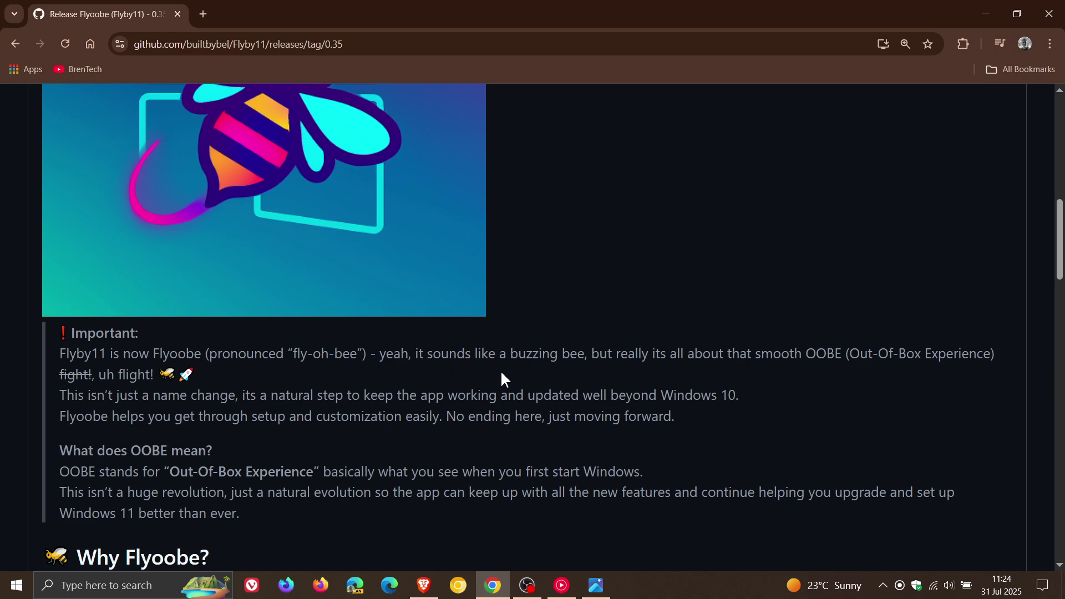
{"action": "left_click_drag", "start_coordinate": [588, 355], "coordinate": [994, 357]}
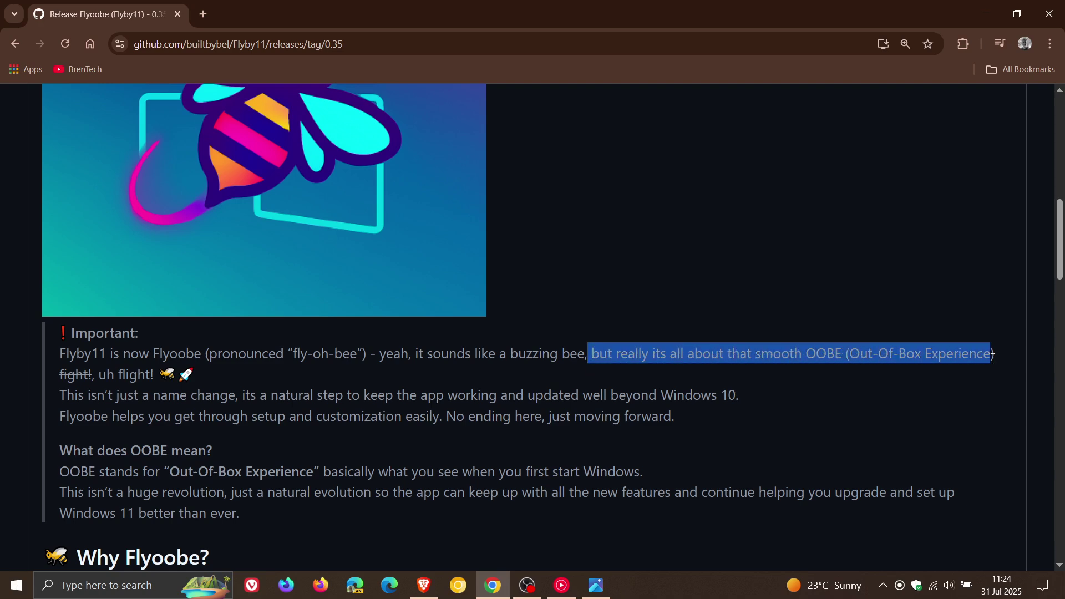
{"action": "left_click", "coordinate": [975, 434]}
{"action": "scroll", "coordinate": [868, 232], "scroll_direction": "up", "scroll_amount": 5}
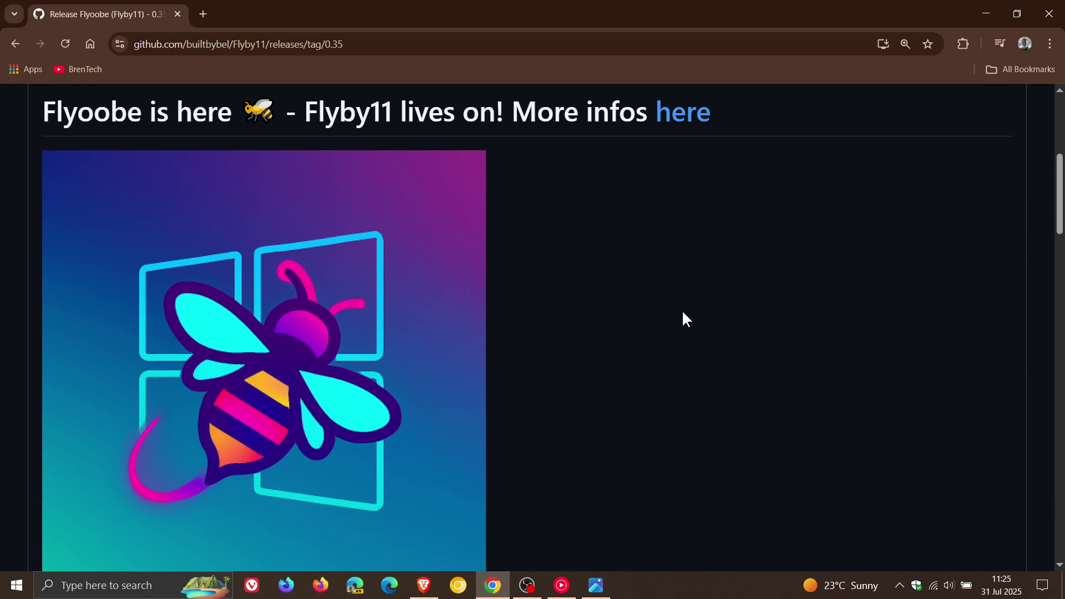
Step: Page through Flyoobe from Getting Started to Setup Extensions, then show the About version info
{"action": "scroll", "coordinate": [683, 312], "scroll_direction": "up", "scroll_amount": 3}
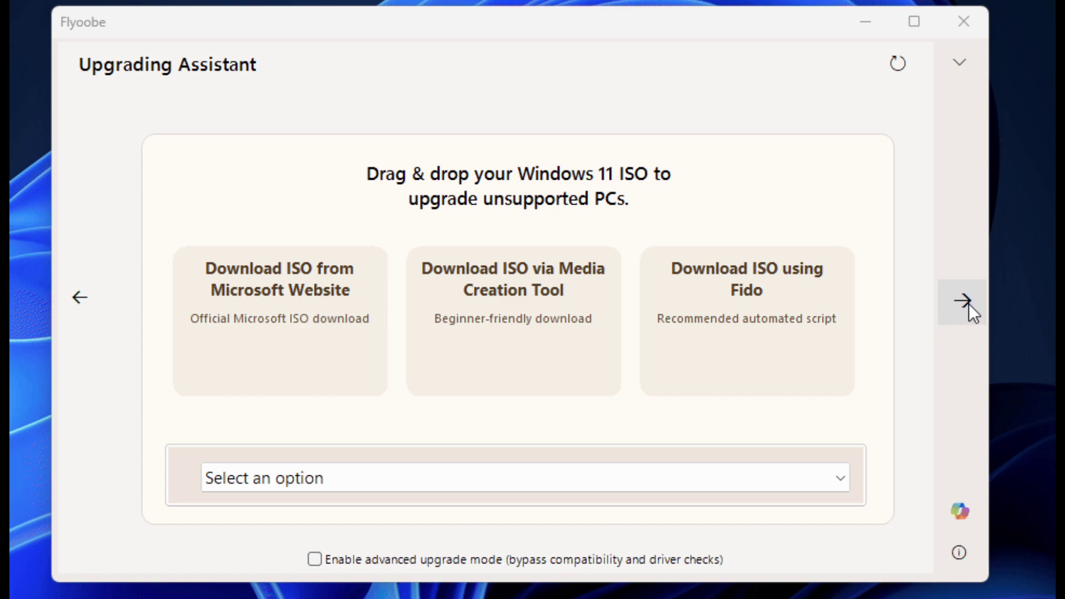
{"action": "left_click", "coordinate": [968, 305]}
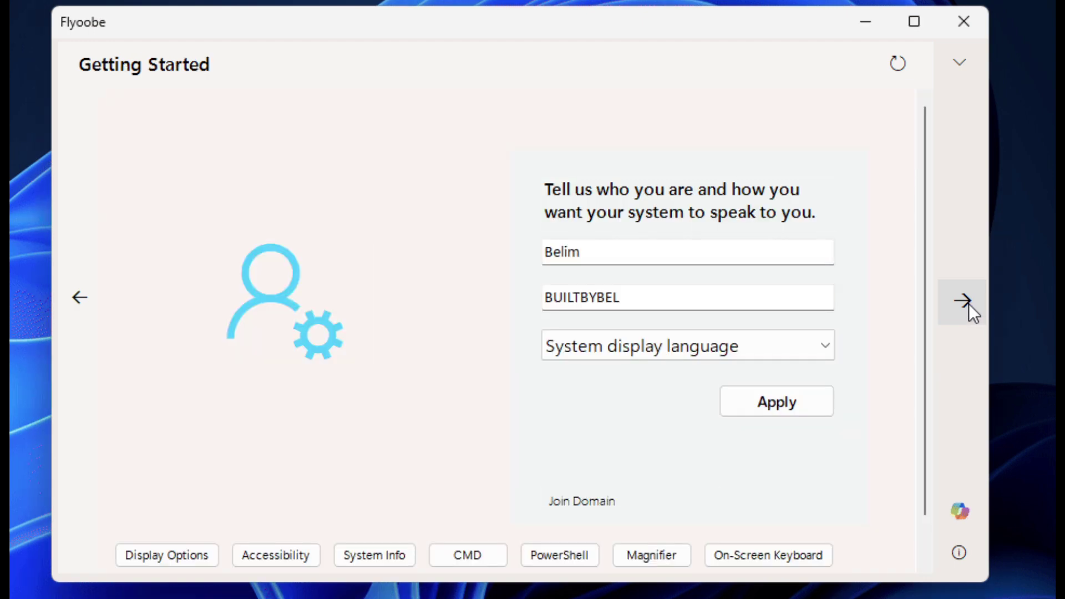
{"action": "left_click", "coordinate": [968, 304]}
{"action": "left_click", "coordinate": [969, 304]}
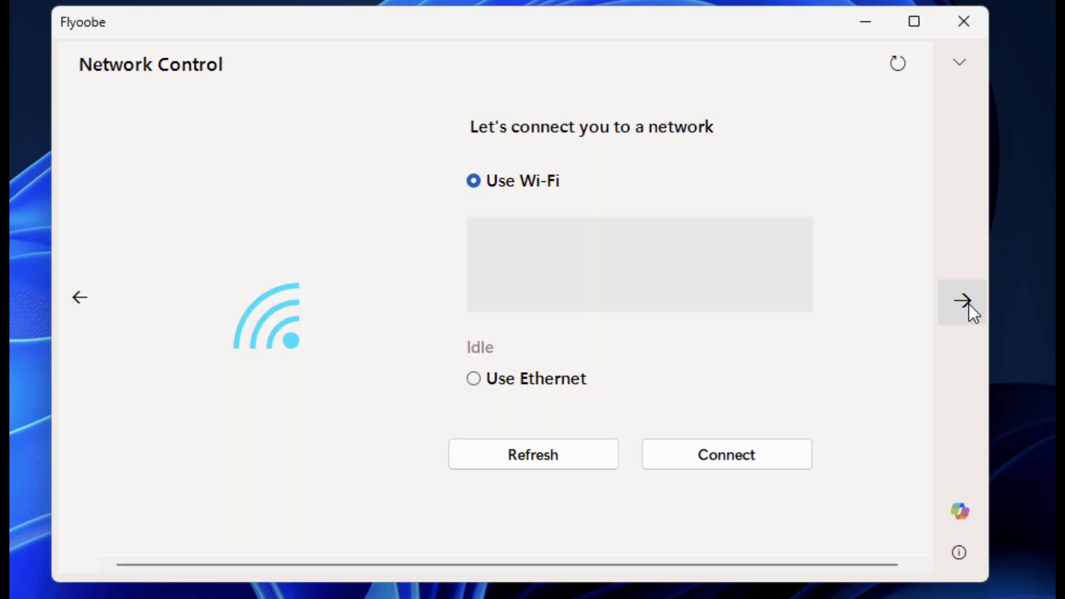
{"action": "left_click", "coordinate": [968, 304]}
{"action": "left_click", "coordinate": [968, 304]}
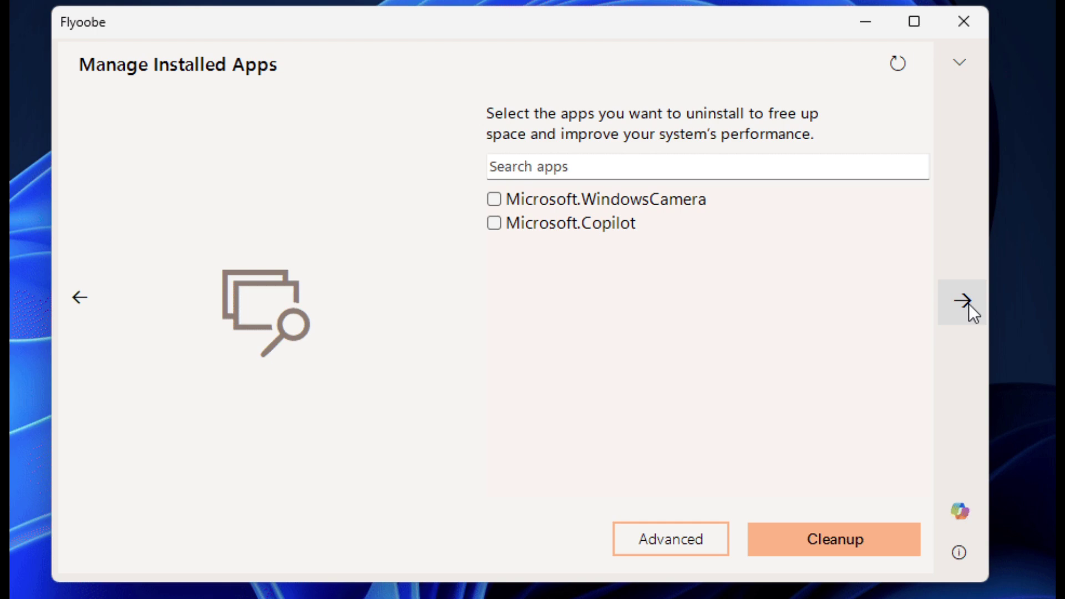
{"action": "left_click", "coordinate": [969, 304]}
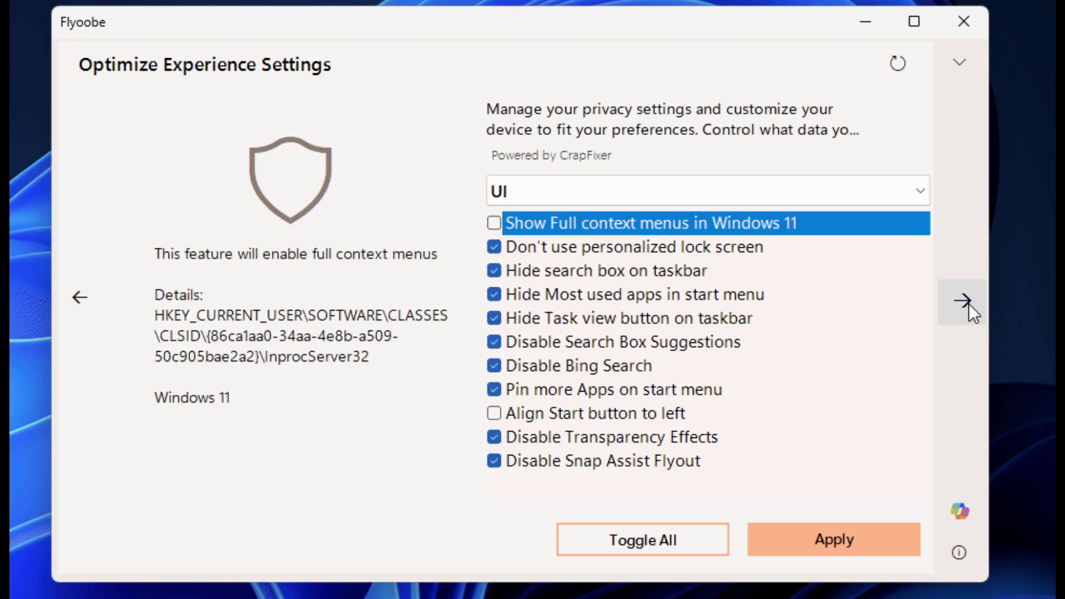
{"action": "left_click", "coordinate": [969, 304]}
{"action": "left_click", "coordinate": [969, 304]}
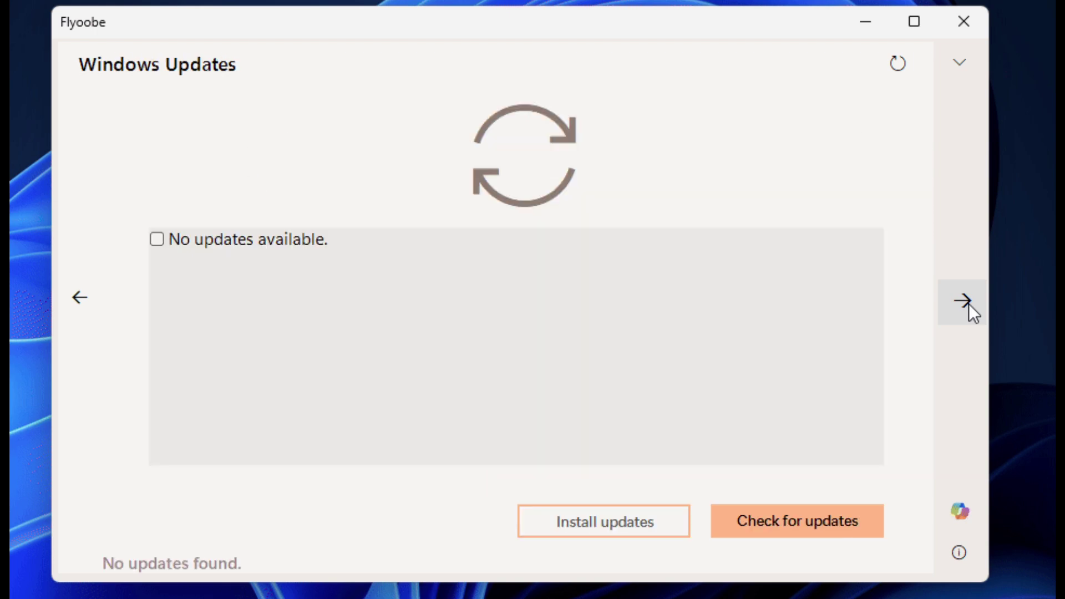
{"action": "left_click", "coordinate": [969, 304]}
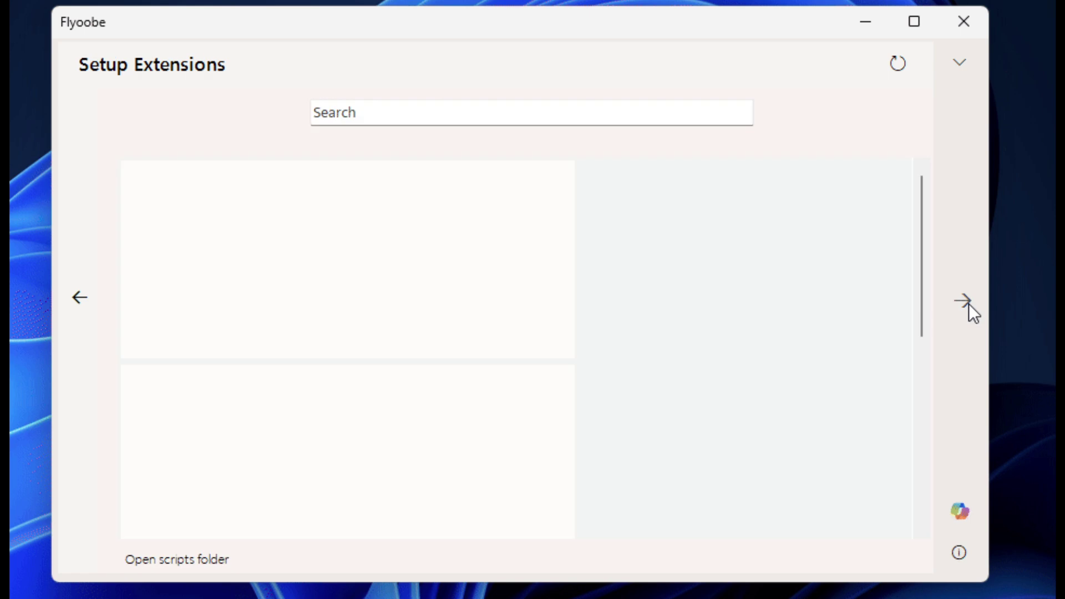
{"action": "left_click", "coordinate": [960, 552]}
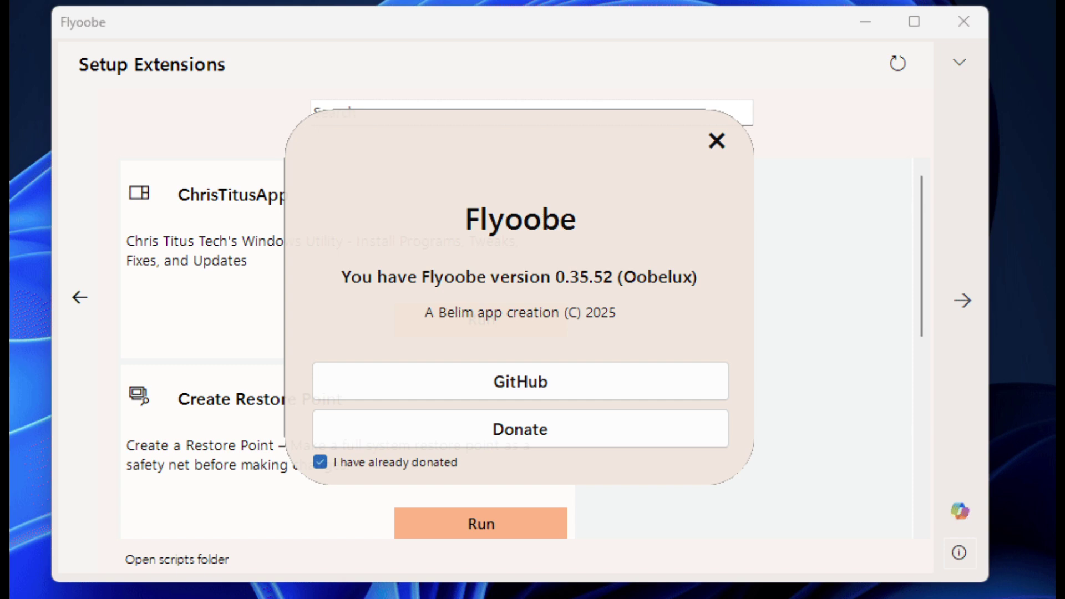
Step: Cycle a second time from Upgrading Assistant through Setup Extensions and reopen the About box
{"action": "left_click", "coordinate": [971, 309]}
{"action": "left_click", "coordinate": [971, 309]}
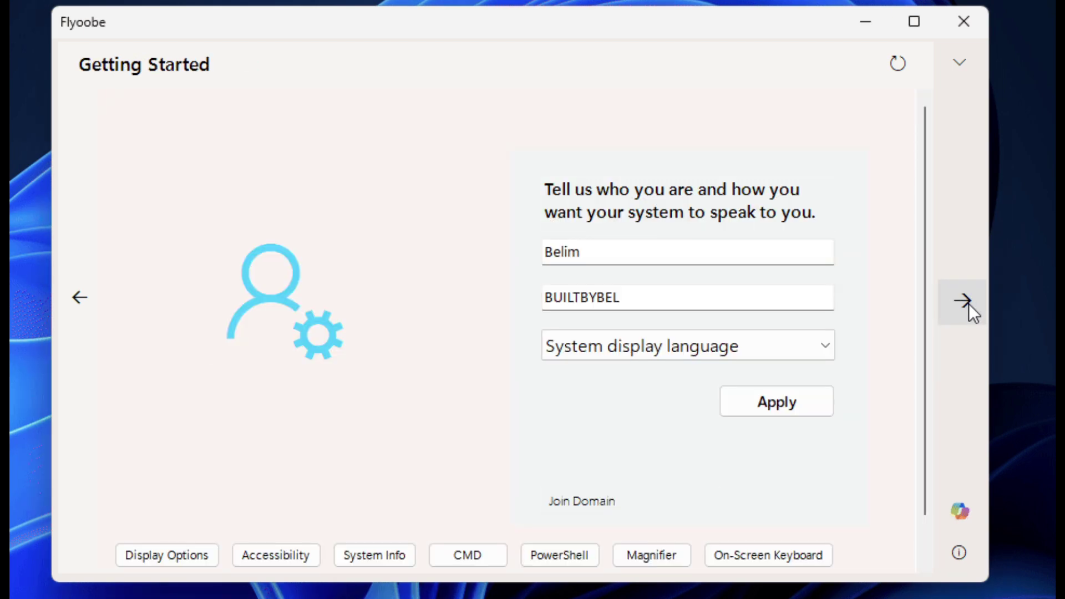
{"action": "left_click", "coordinate": [971, 309]}
{"action": "left_click", "coordinate": [971, 309]}
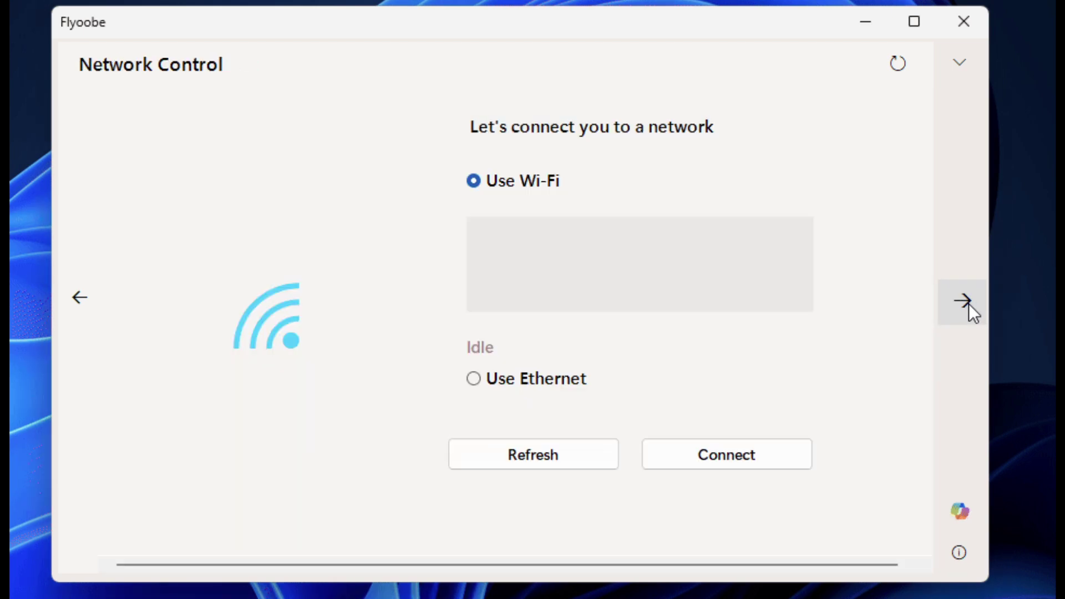
{"action": "left_click", "coordinate": [971, 309]}
{"action": "left_click", "coordinate": [969, 304]}
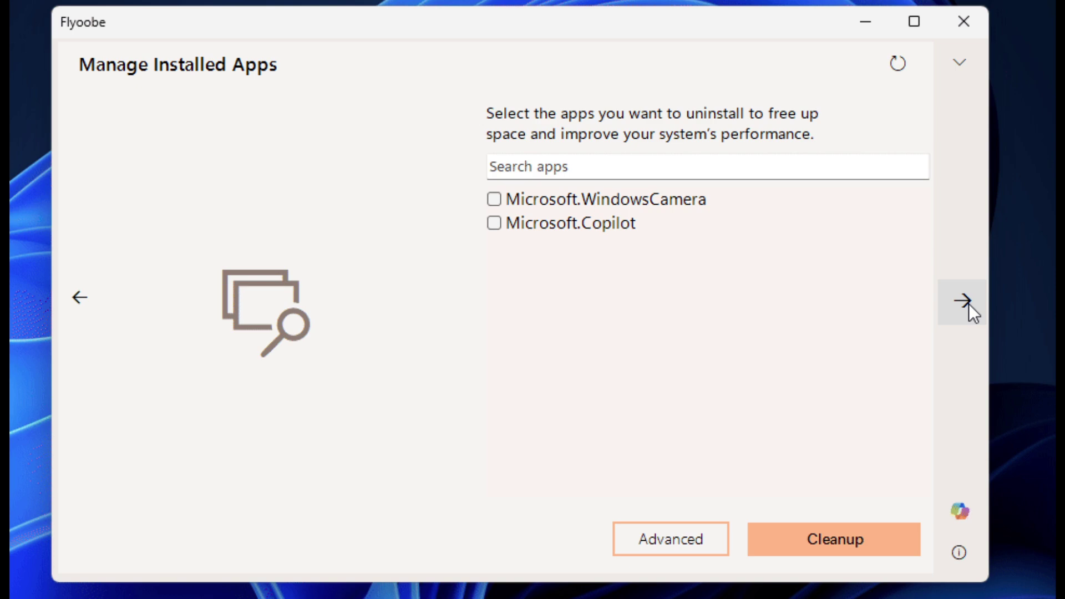
{"action": "left_click", "coordinate": [968, 304]}
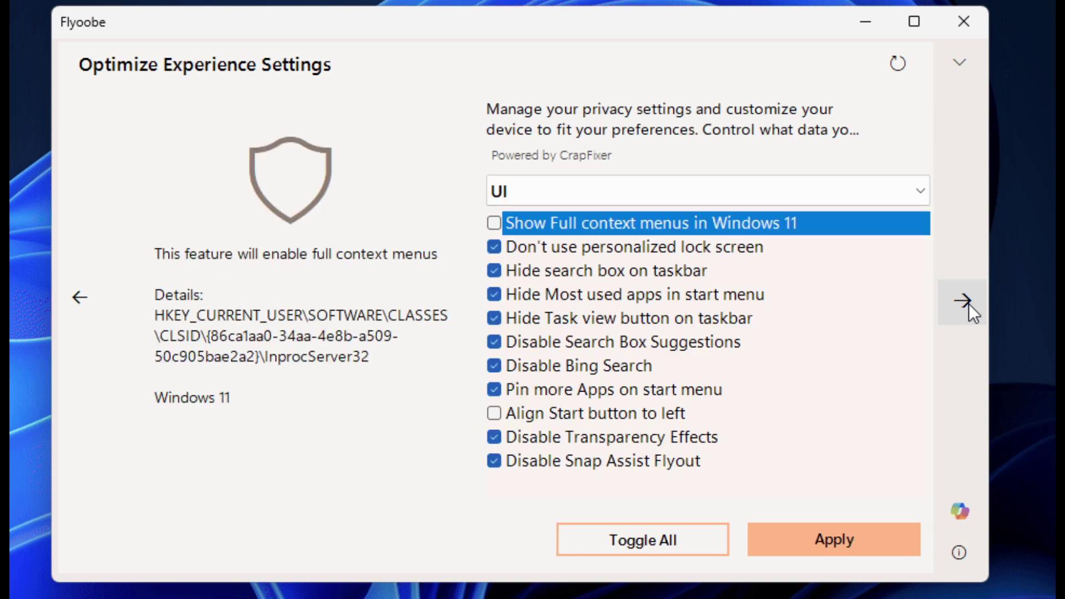
{"action": "left_click", "coordinate": [968, 304]}
{"action": "left_click", "coordinate": [969, 304]}
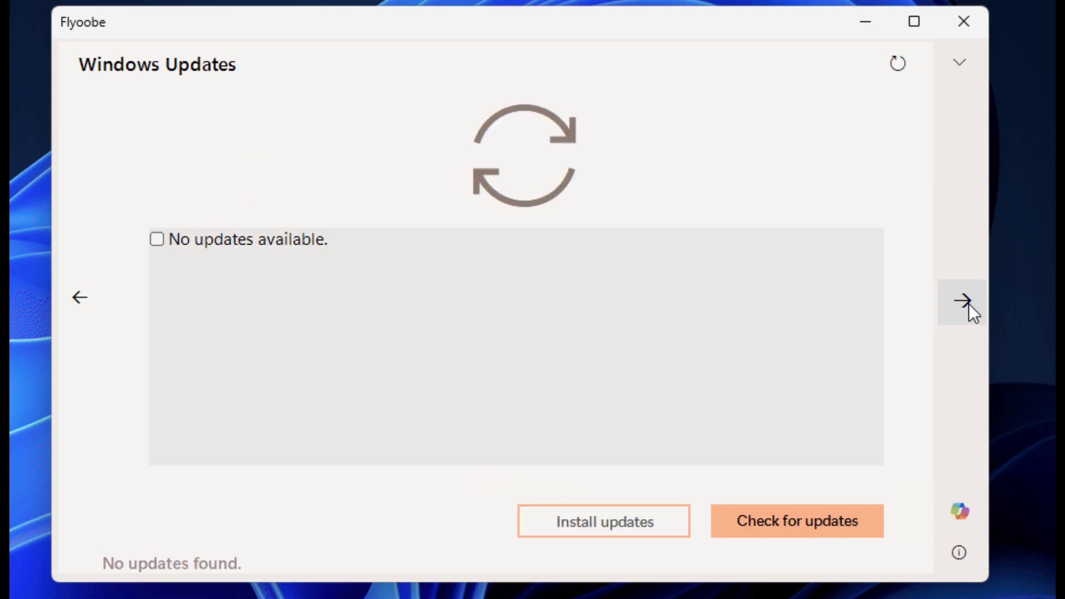
{"action": "left_click", "coordinate": [969, 304]}
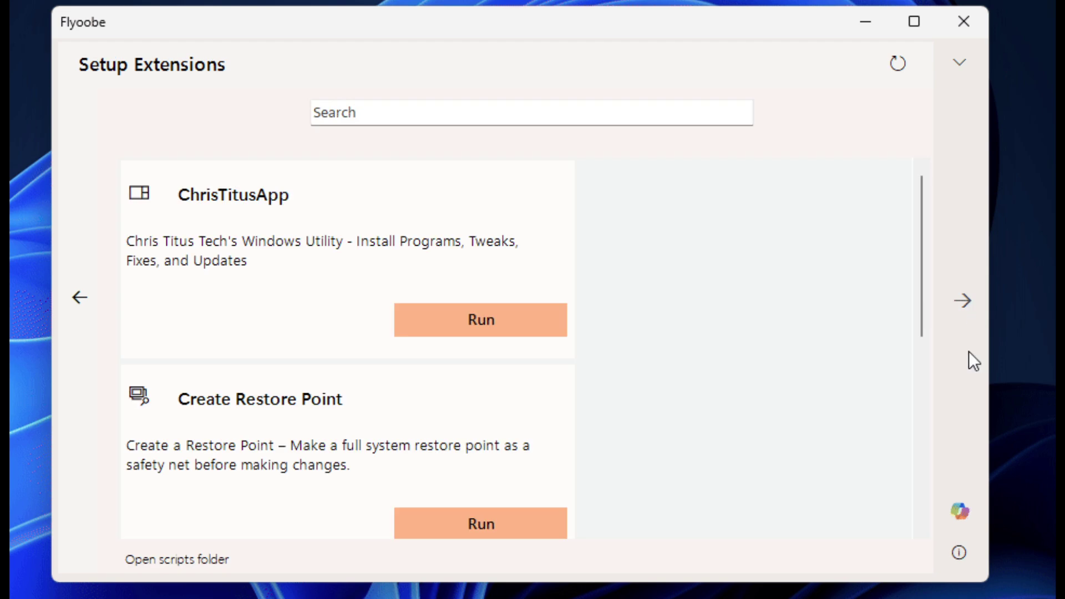
{"action": "left_click", "coordinate": [960, 552]}
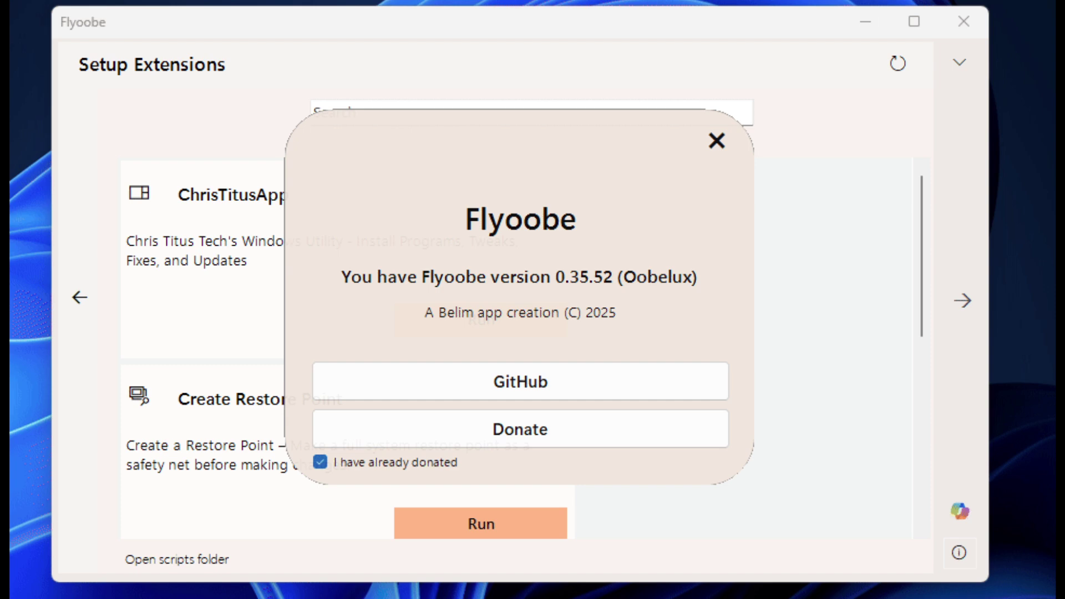
Step: Run a third pass from Upgrading Assistant to Setup Extensions, ending on the About information
{"action": "left_click", "coordinate": [969, 304]}
{"action": "left_click", "coordinate": [968, 304]}
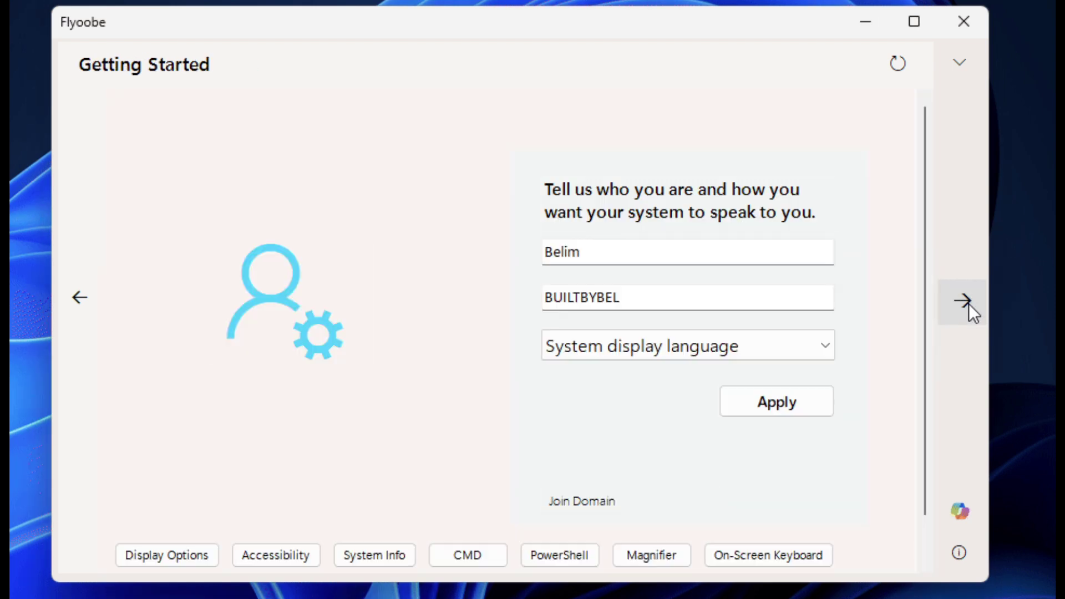
{"action": "left_click", "coordinate": [968, 304]}
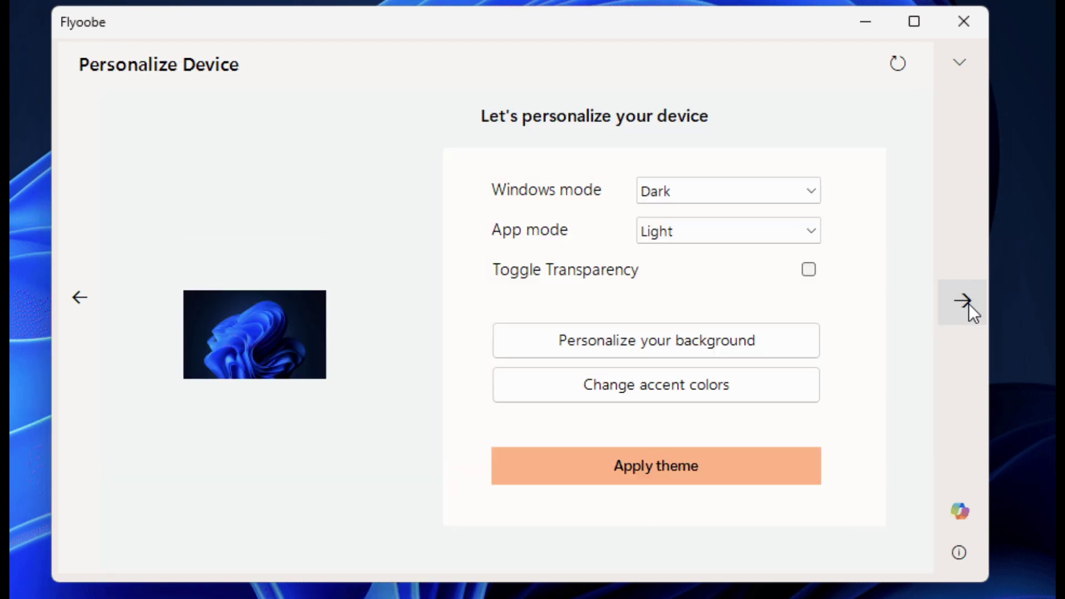
{"action": "left_click", "coordinate": [969, 304]}
{"action": "left_click", "coordinate": [968, 304]}
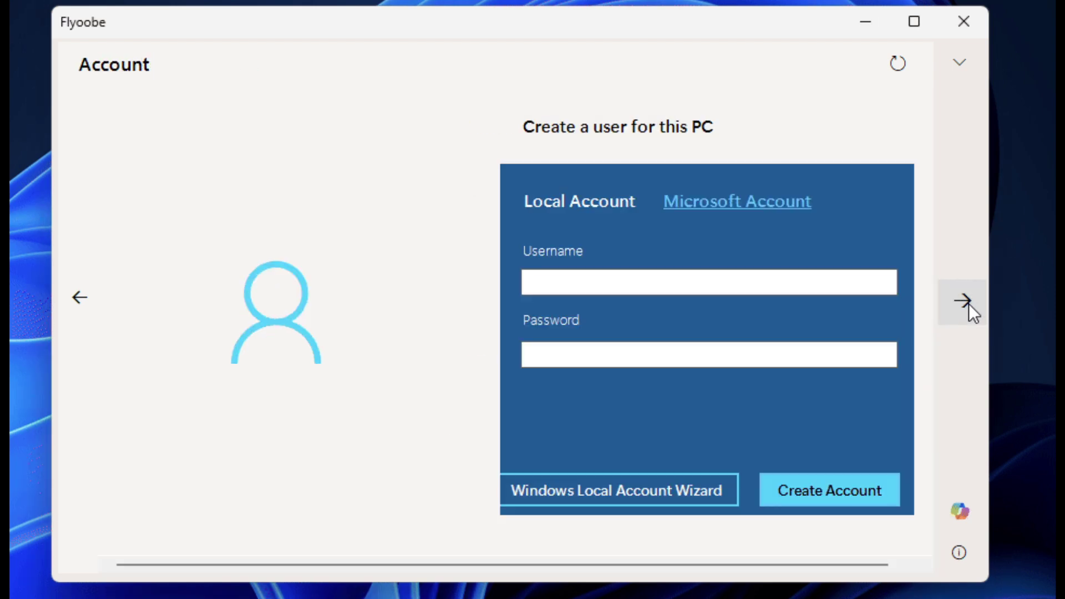
{"action": "left_click", "coordinate": [968, 304]}
{"action": "left_click", "coordinate": [968, 304]}
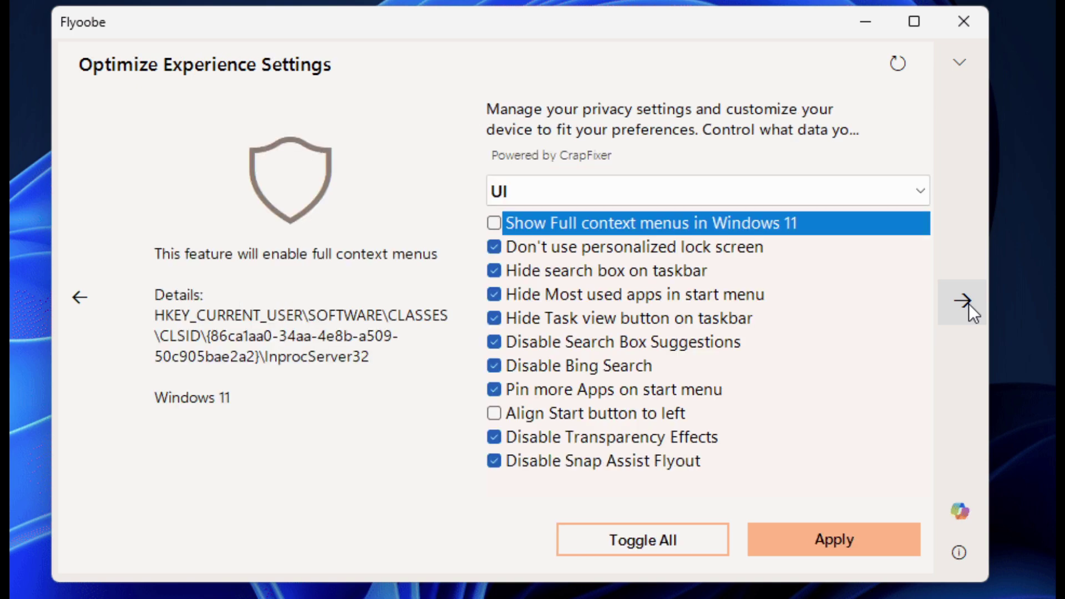
{"action": "left_click", "coordinate": [968, 304]}
{"action": "left_click", "coordinate": [968, 303]}
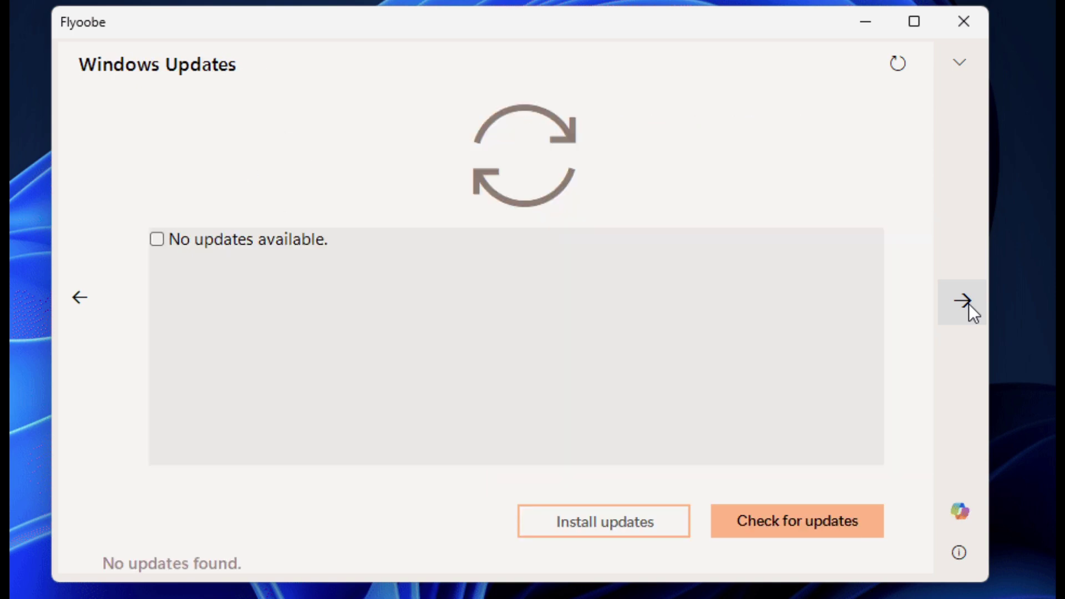
{"action": "left_click", "coordinate": [969, 304]}
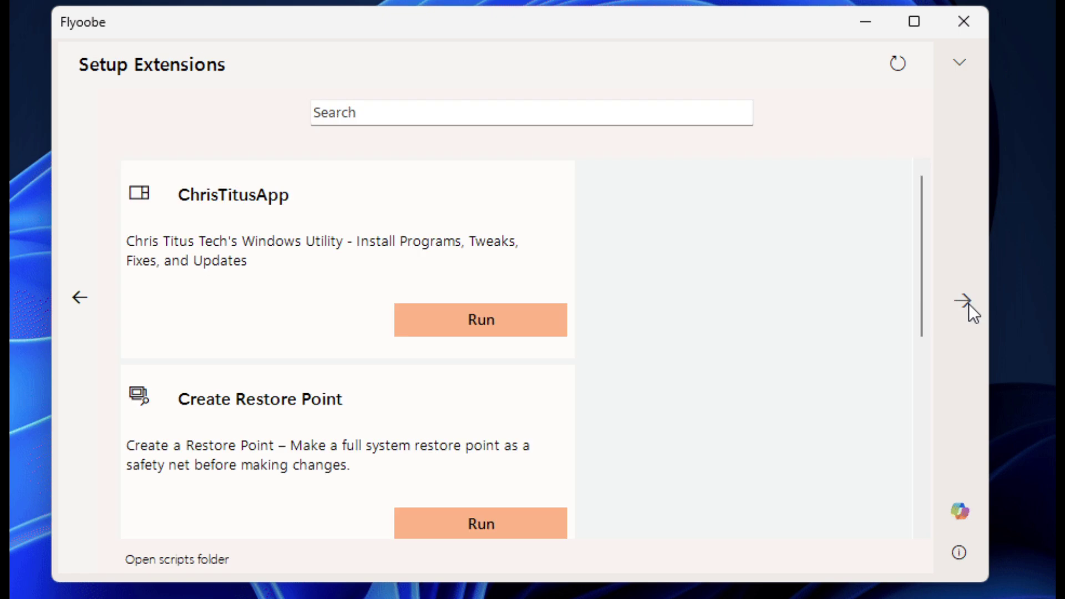
{"action": "left_click", "coordinate": [959, 552]}
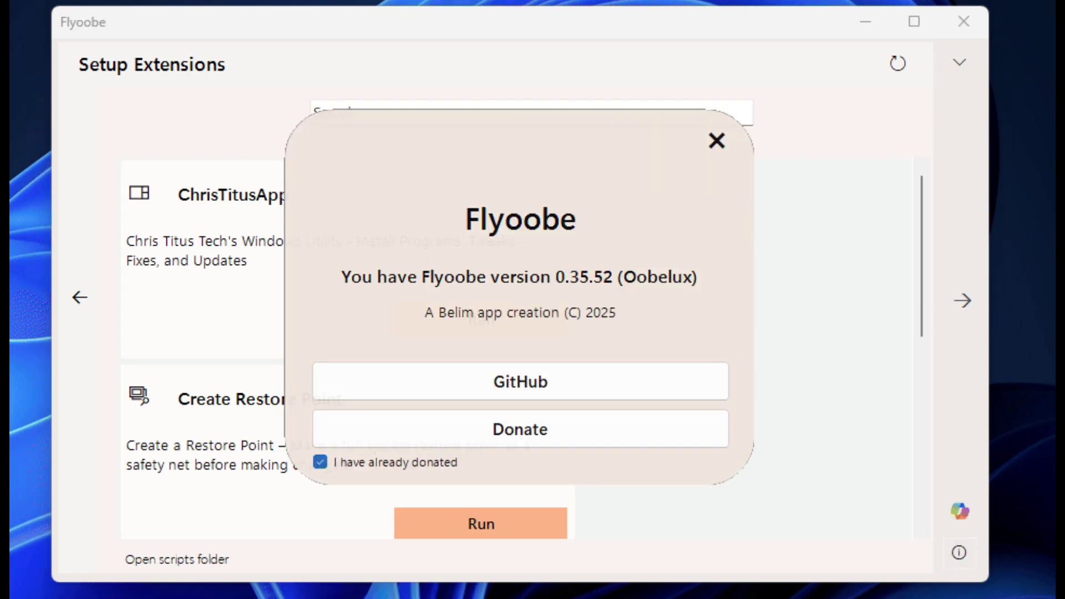
Step: Repeat the page tour a fourth time, from Getting Started to Setup Extensions and About
{"action": "left_click", "coordinate": [969, 304]}
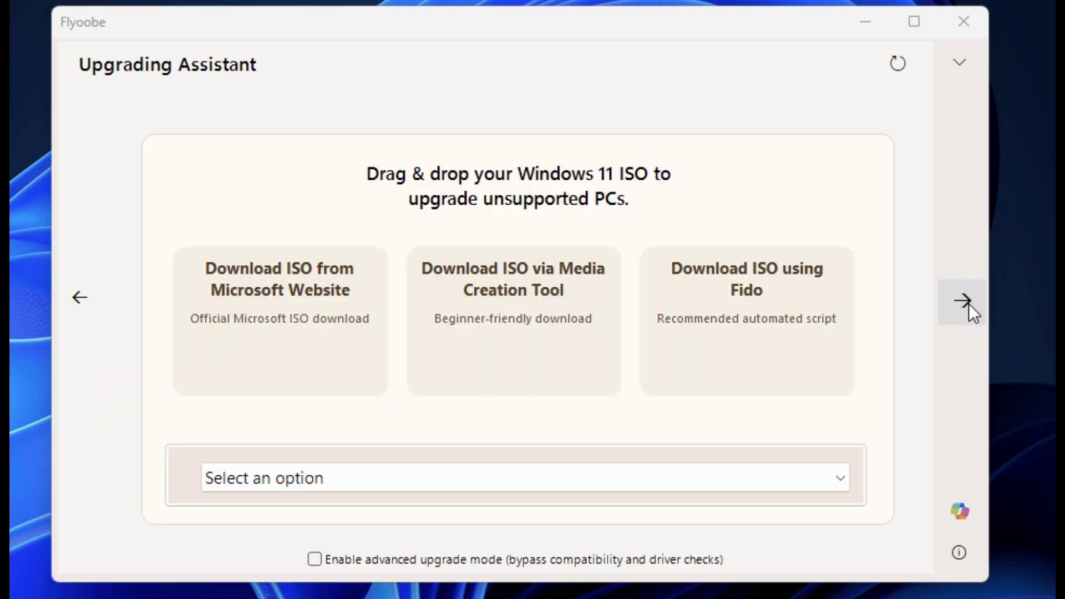
{"action": "left_click", "coordinate": [968, 304]}
{"action": "left_click", "coordinate": [968, 304]}
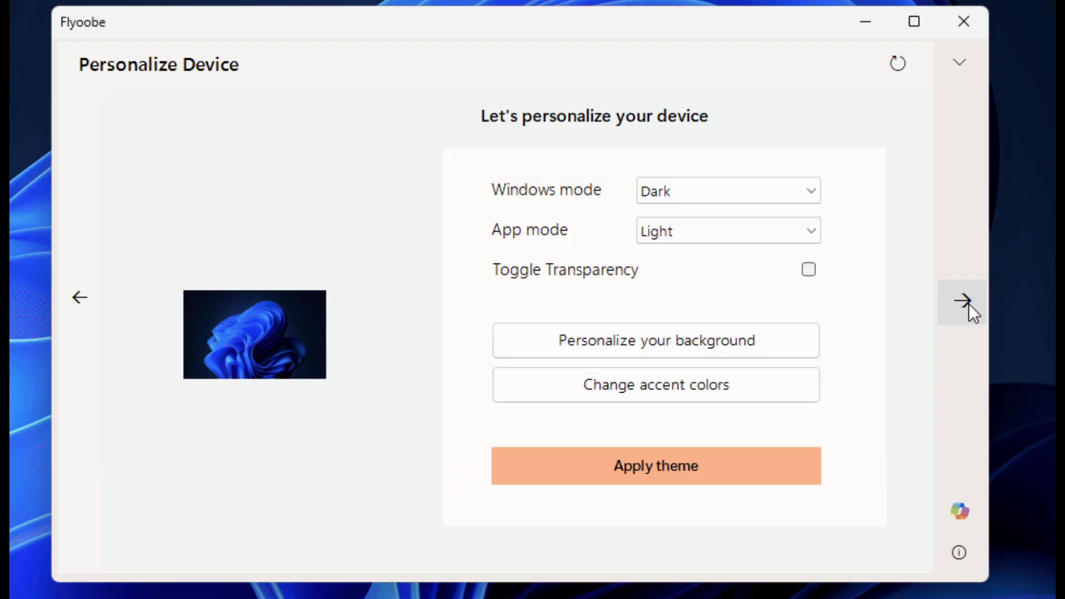
{"action": "left_click", "coordinate": [969, 303]}
{"action": "left_click", "coordinate": [968, 304]}
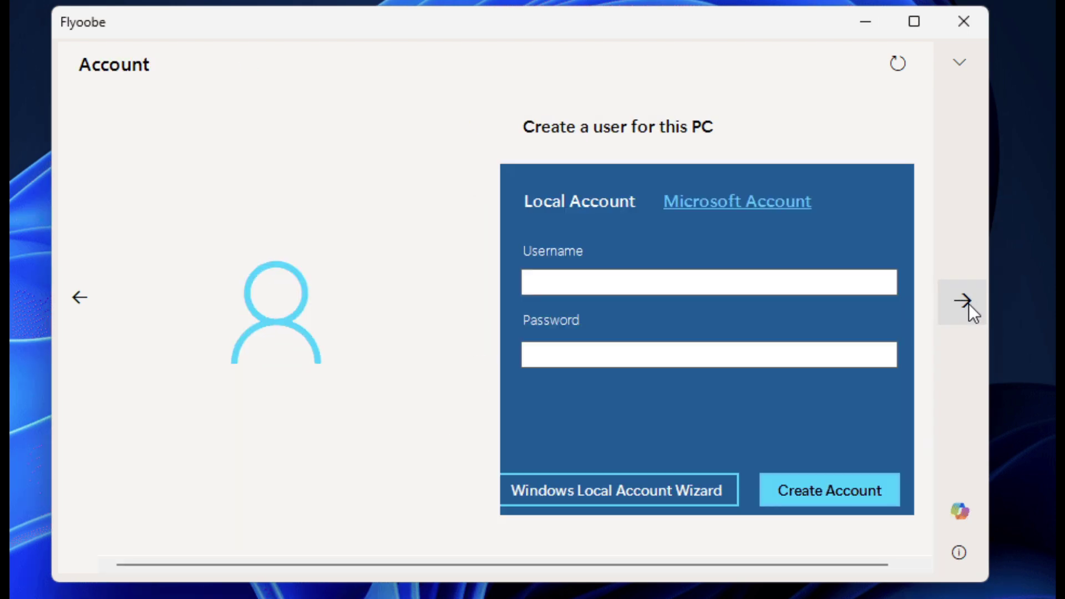
{"action": "left_click", "coordinate": [969, 304]}
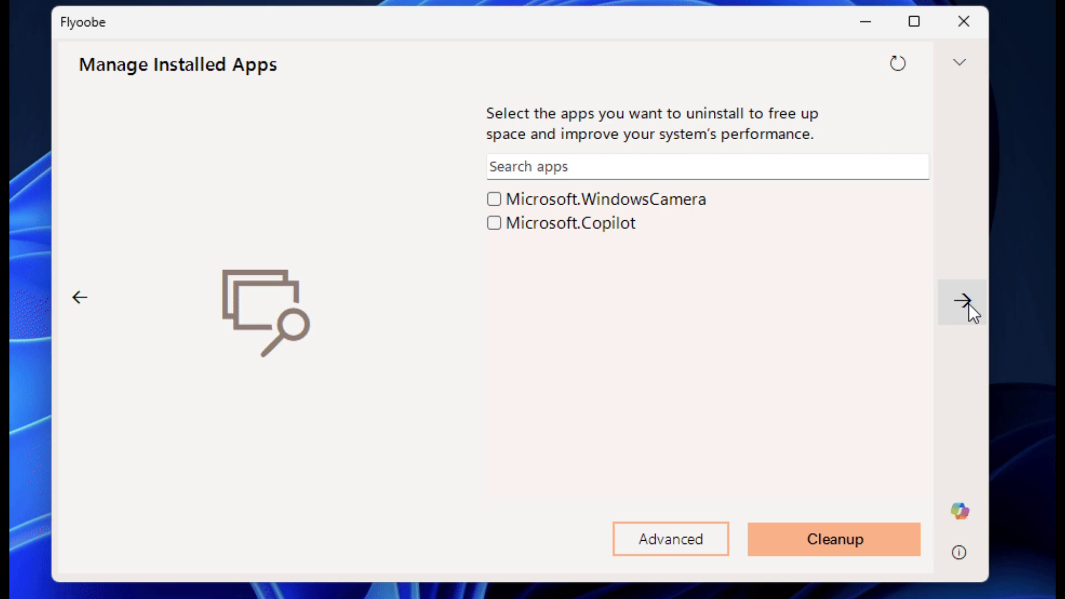
{"action": "left_click", "coordinate": [969, 304]}
{"action": "left_click", "coordinate": [969, 304]}
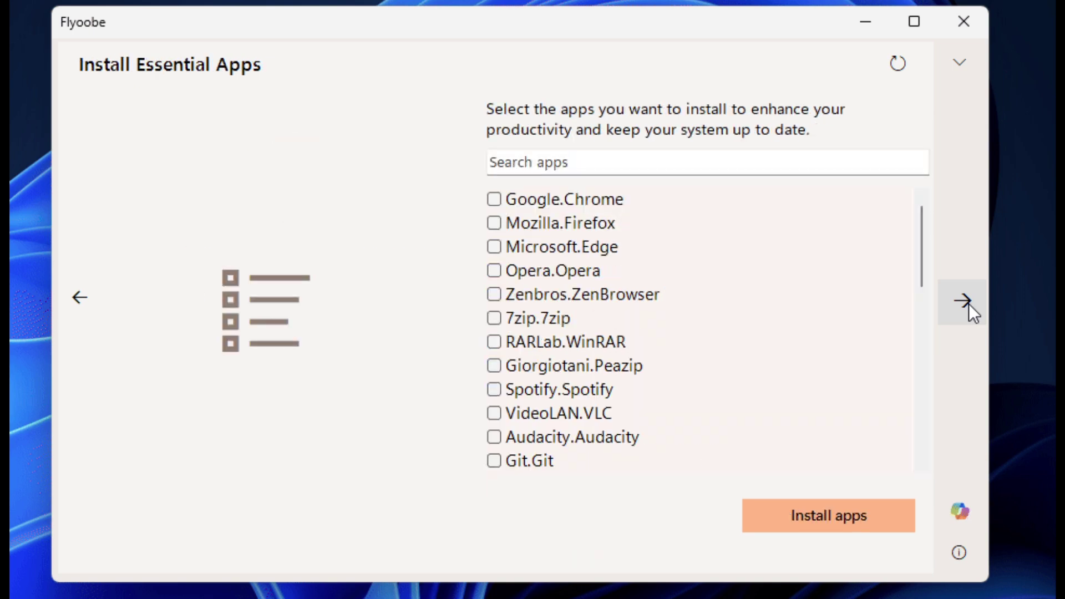
{"action": "left_click", "coordinate": [969, 304]}
{"action": "left_click", "coordinate": [969, 304]}
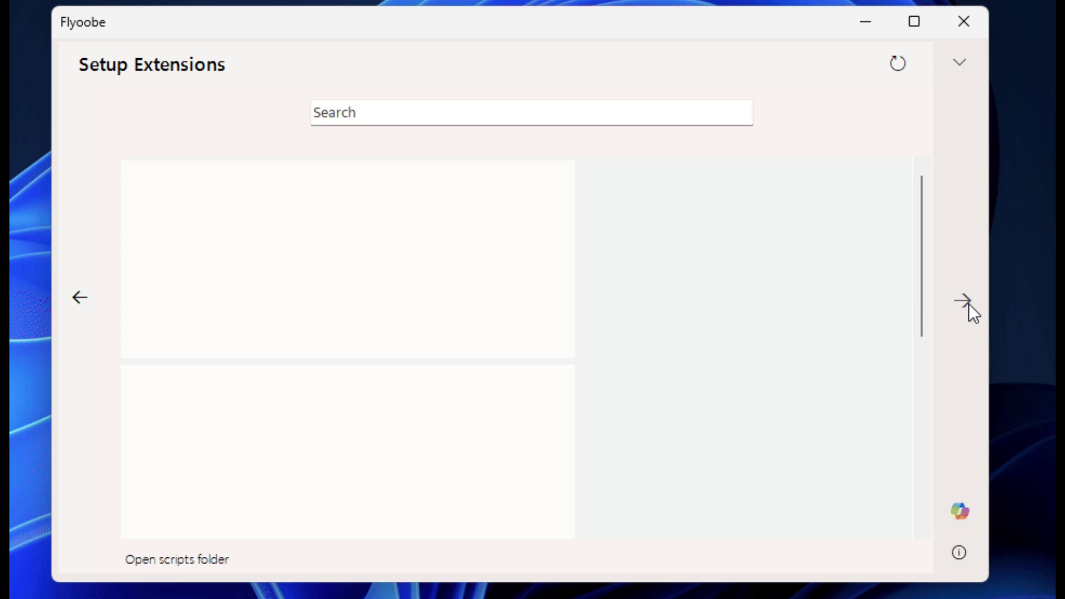
{"action": "left_click", "coordinate": [968, 549]}
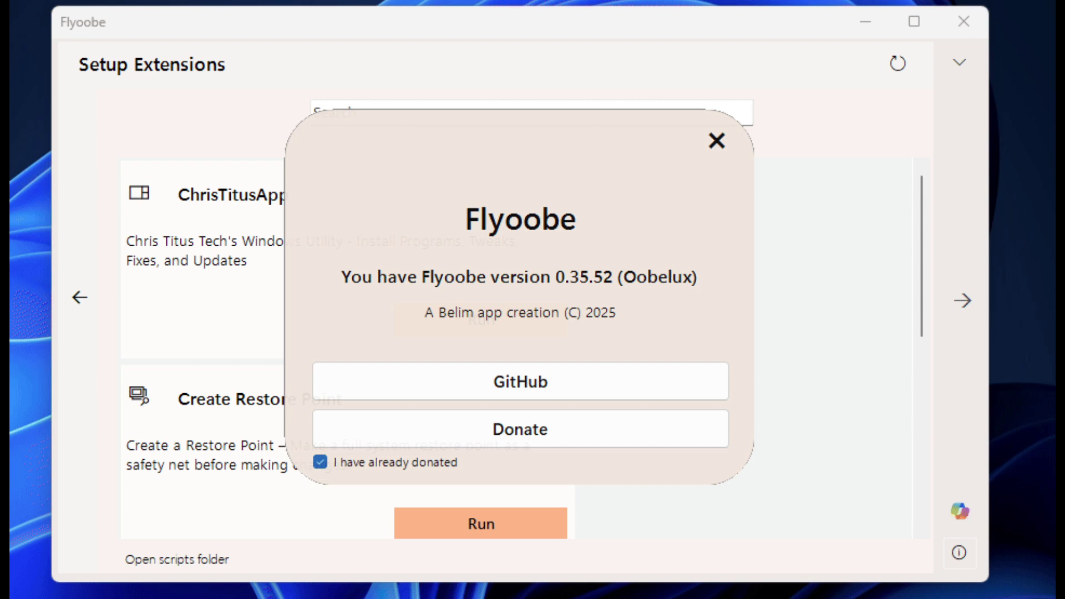
Step: Tour the setup pages a final time, view the About info, then minimize the Flyoobe viewer
{"action": "left_click", "coordinate": [971, 311]}
{"action": "left_click", "coordinate": [968, 304]}
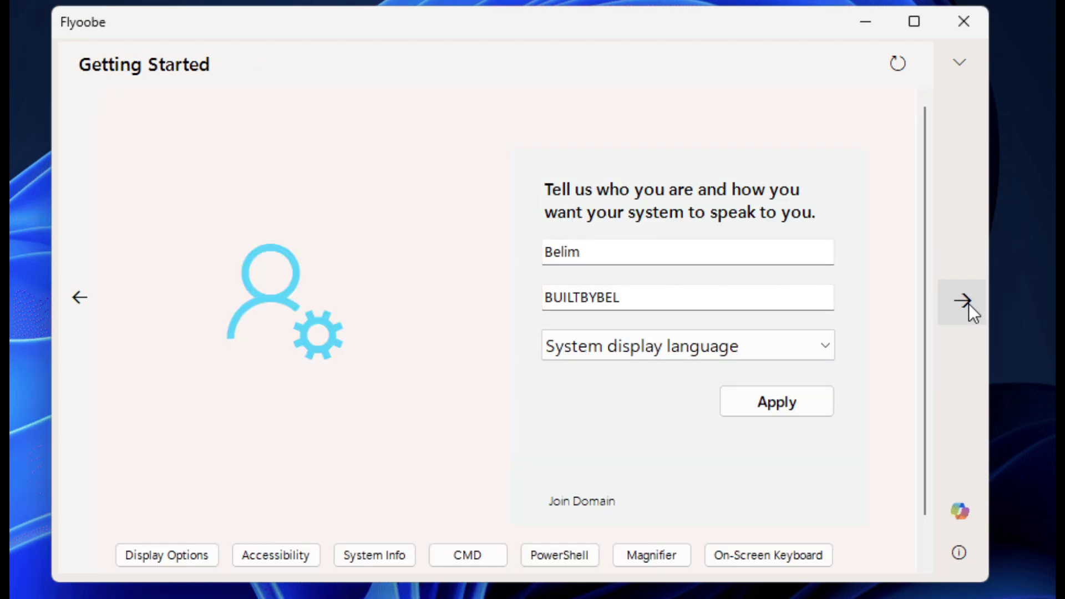
{"action": "left_click", "coordinate": [969, 304]}
{"action": "left_click", "coordinate": [968, 304]}
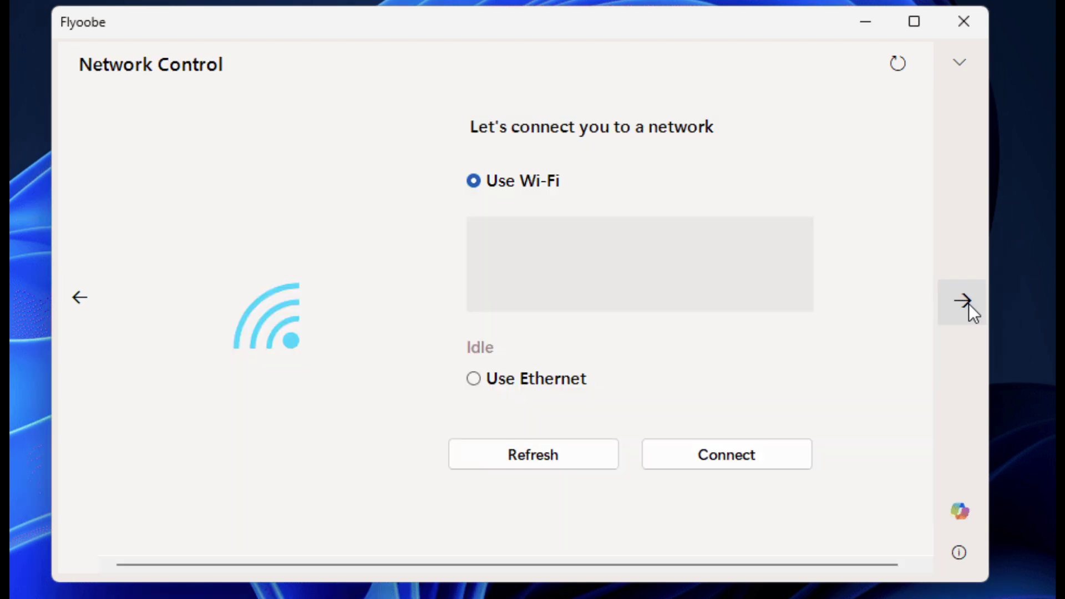
{"action": "left_click", "coordinate": [969, 304]}
{"action": "left_click", "coordinate": [968, 304]}
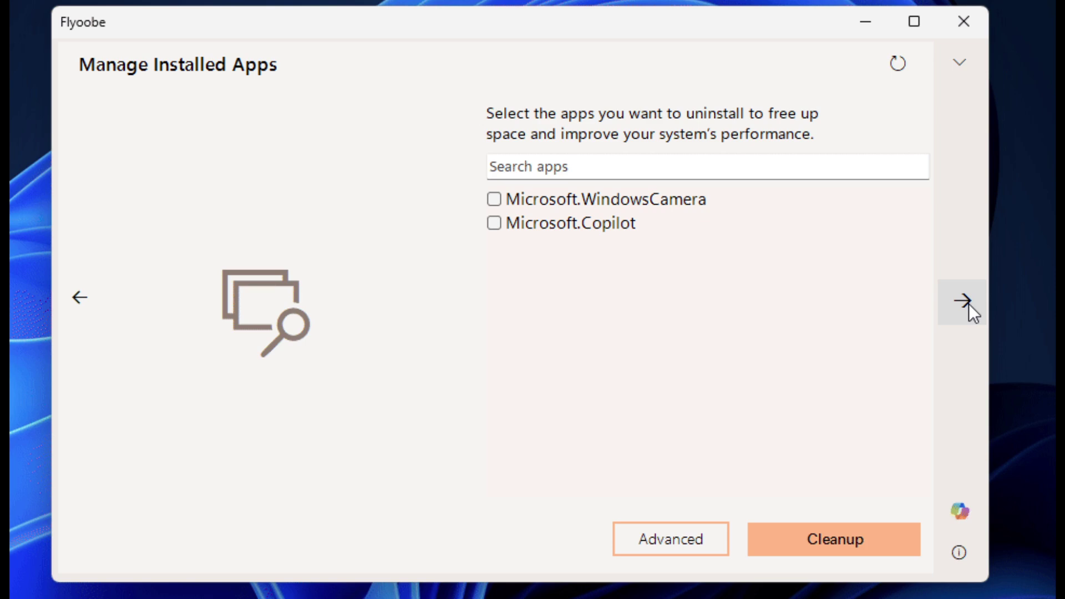
{"action": "left_click", "coordinate": [969, 304]}
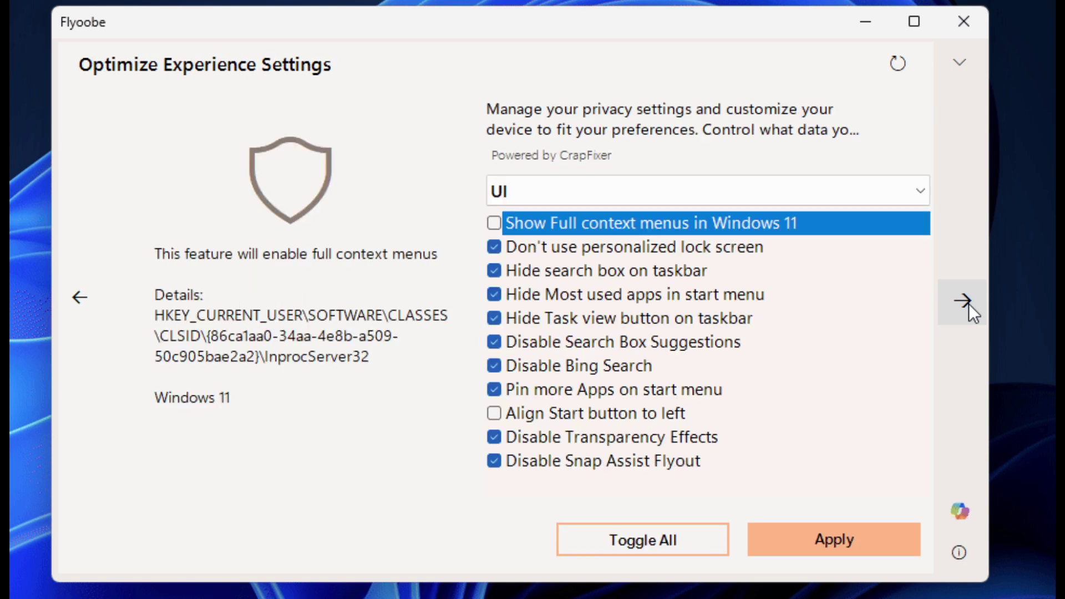
{"action": "left_click", "coordinate": [968, 304]}
{"action": "left_click", "coordinate": [968, 304]}
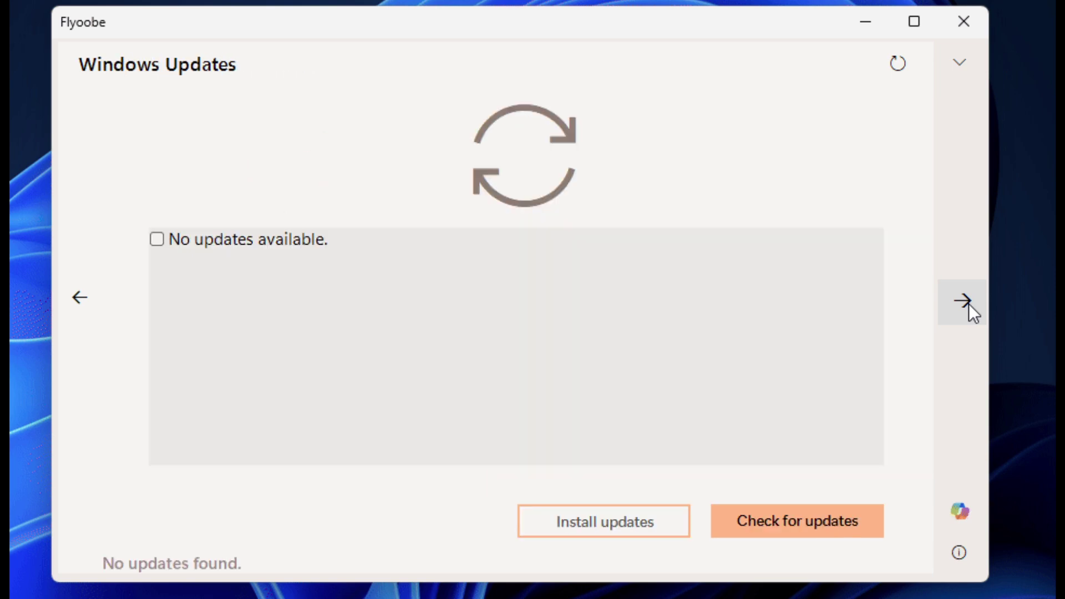
{"action": "left_click", "coordinate": [969, 304]}
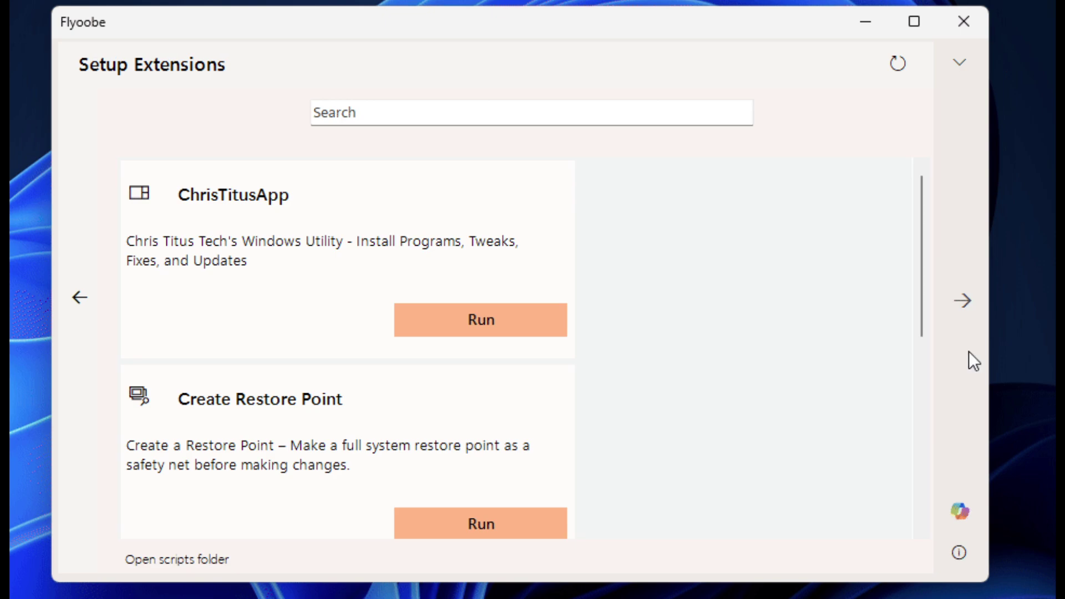
{"action": "left_click", "coordinate": [967, 548]}
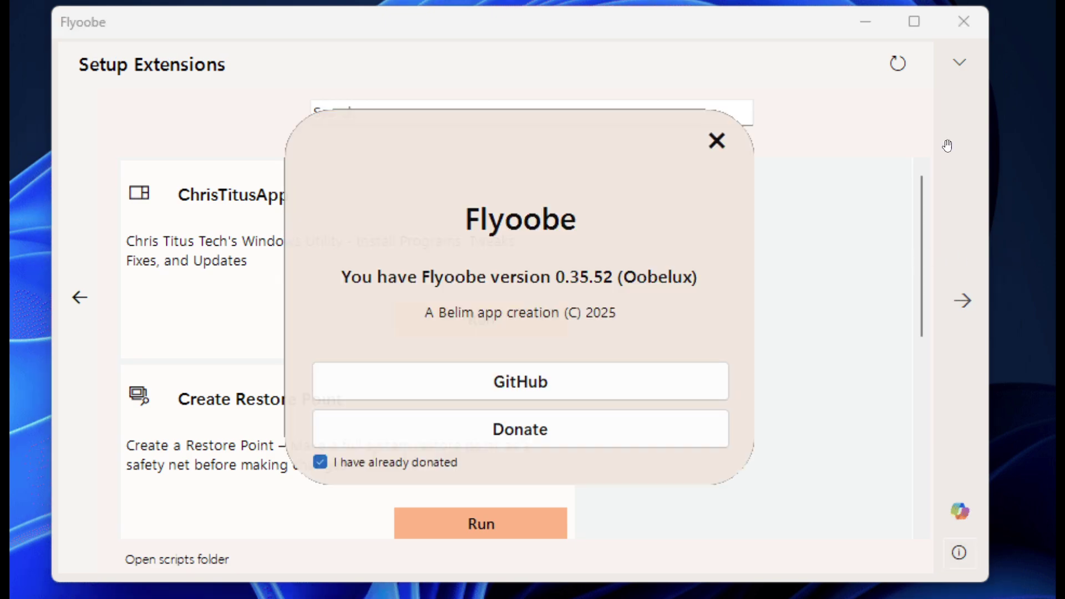
{"action": "left_click", "coordinate": [979, 15]}
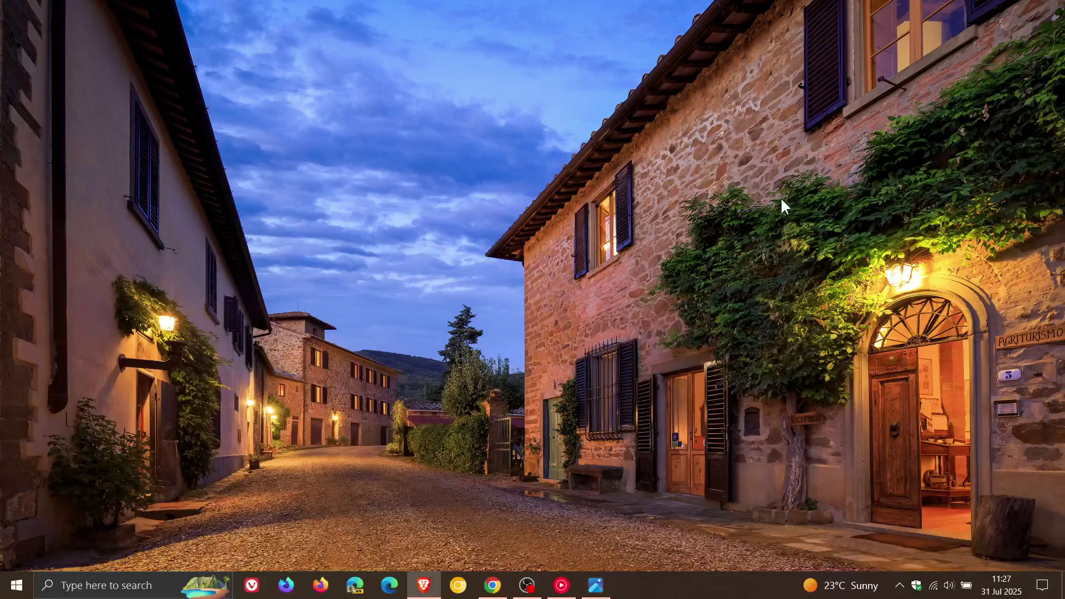
Step: Restore Chrome and scroll to the Assets: FlyoobeApp.zip (295 KB) and Flyby11_classic.zip (513 KB)
{"action": "left_click", "coordinate": [492, 585]}
{"action": "scroll", "coordinate": [751, 277], "scroll_direction": "down", "scroll_amount": 15}
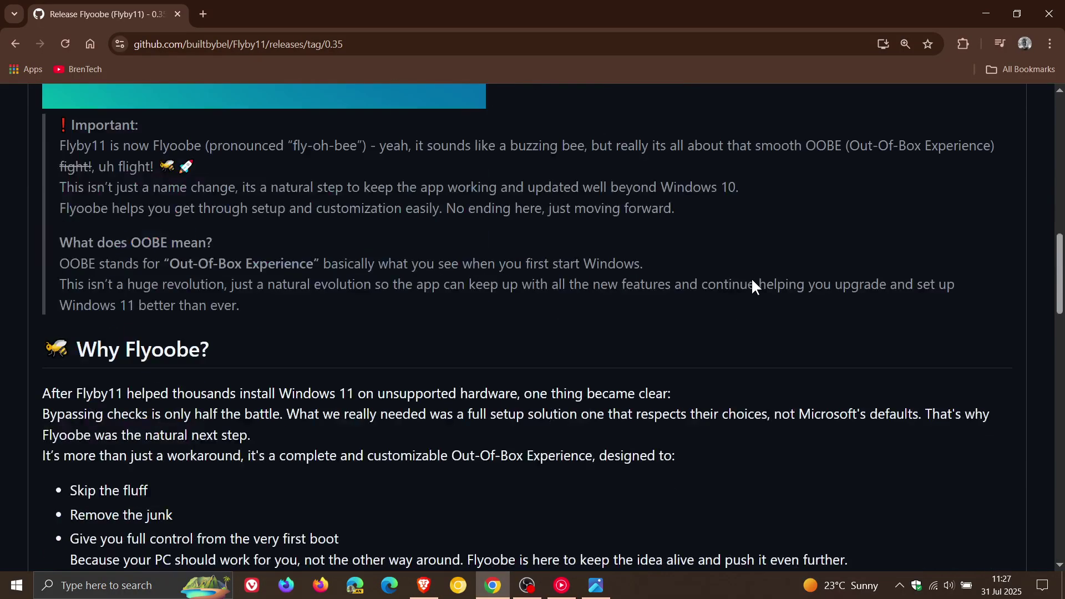
{"action": "scroll", "coordinate": [753, 278], "scroll_direction": "down", "scroll_amount": 12}
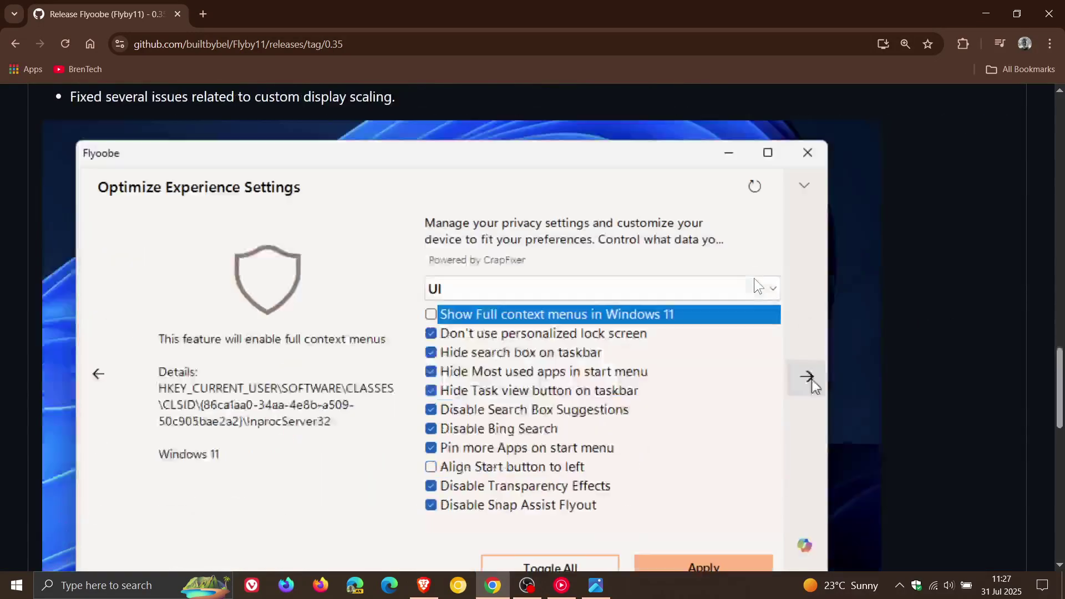
{"action": "scroll", "coordinate": [754, 278], "scroll_direction": "down", "scroll_amount": 4}
{"action": "scroll", "coordinate": [754, 277], "scroll_direction": "down", "scroll_amount": 4}
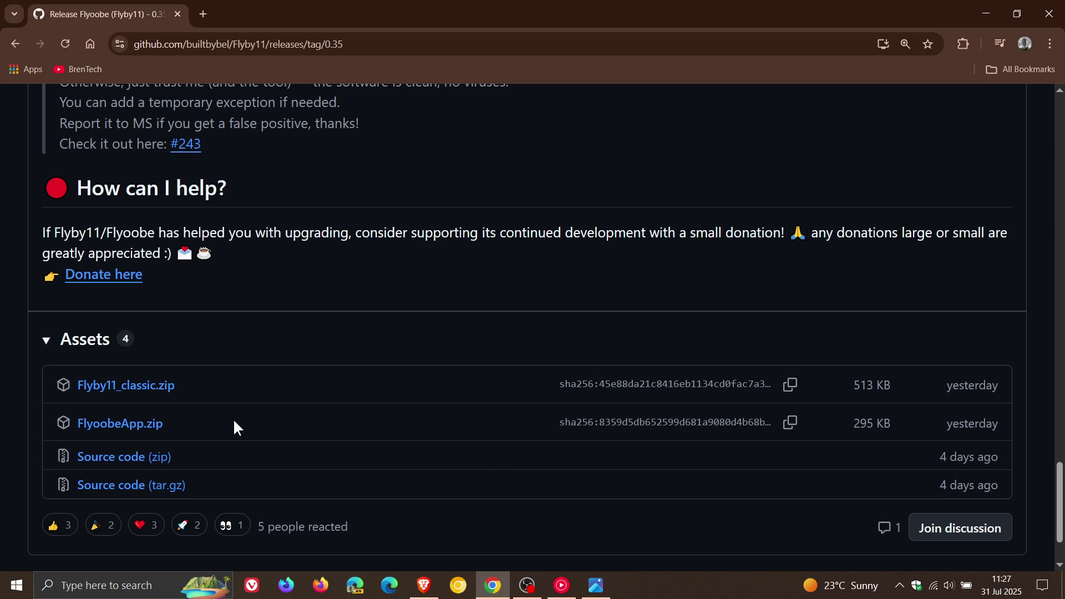
Step: Minimize Chrome to reveal the village street desktop wallpaper
{"action": "left_click", "coordinate": [983, 12]}
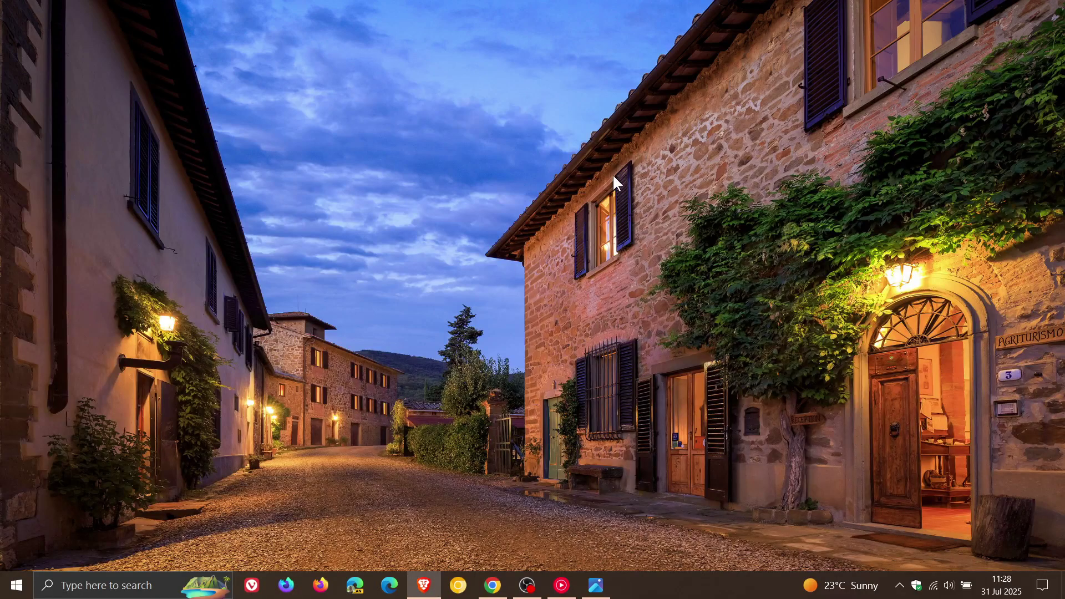